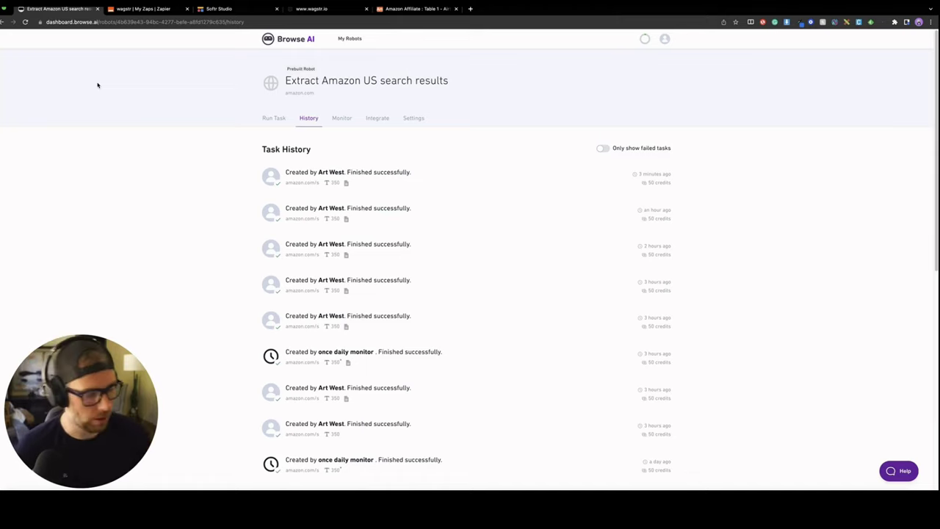
# Step: Return to the robots list and log out of the Browse AI account
pyautogui.click(285, 39)
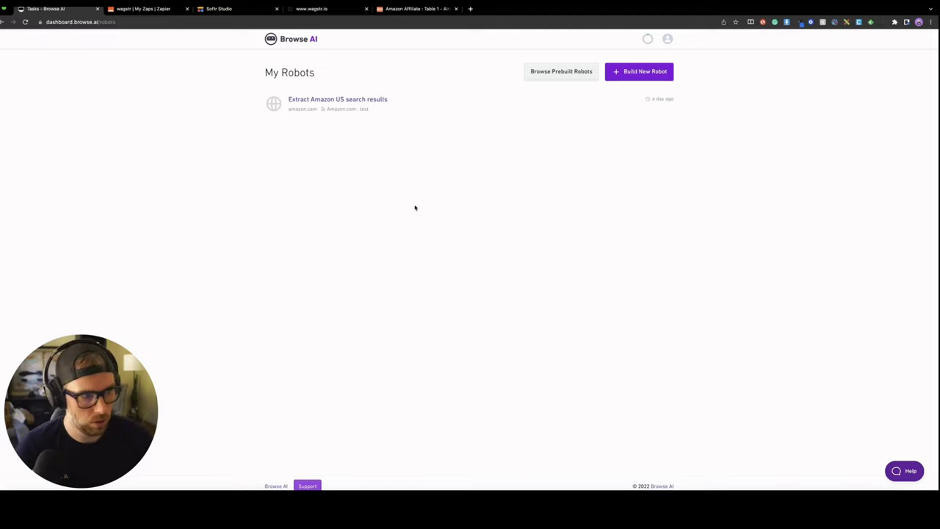
pyautogui.click(666, 39)
pyautogui.click(659, 184)
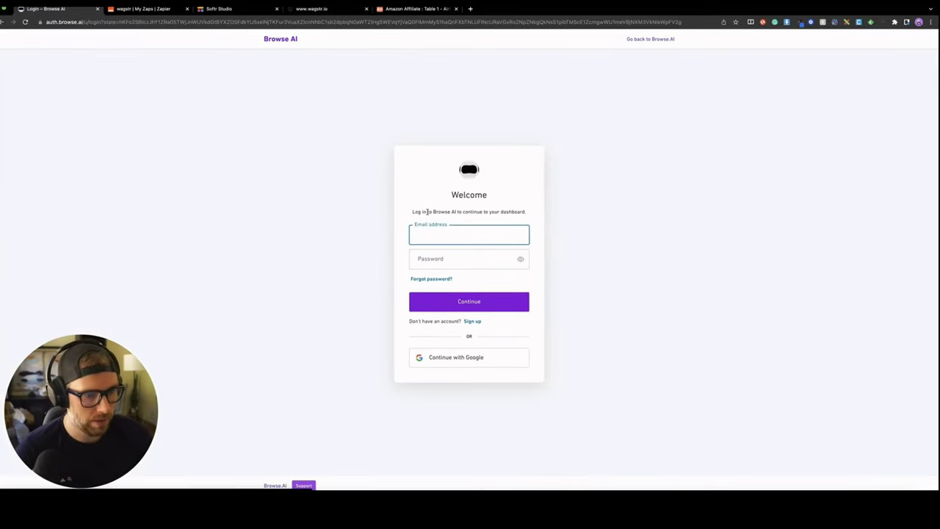
# Step: Open the public site's prebuilt robots catalogue and look for the Extract Amazon US search results robot
pyautogui.click(275, 39)
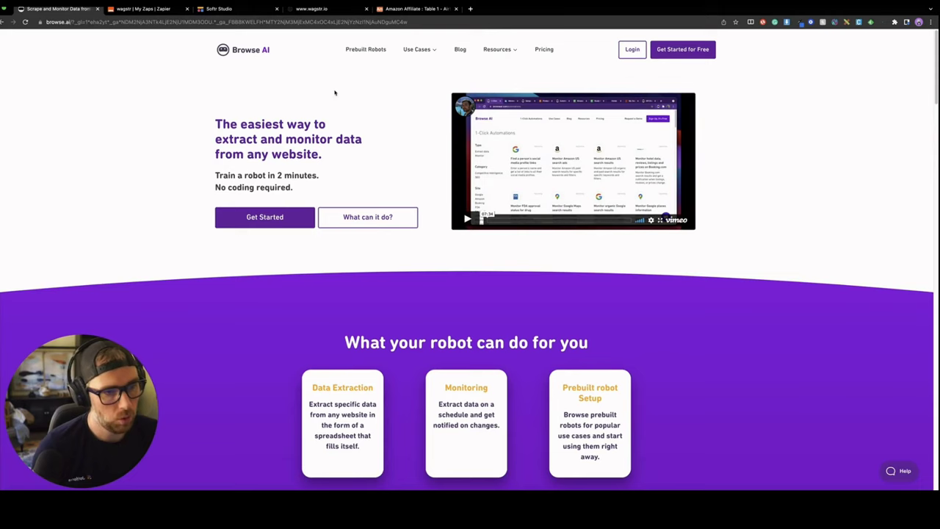
pyautogui.click(354, 48)
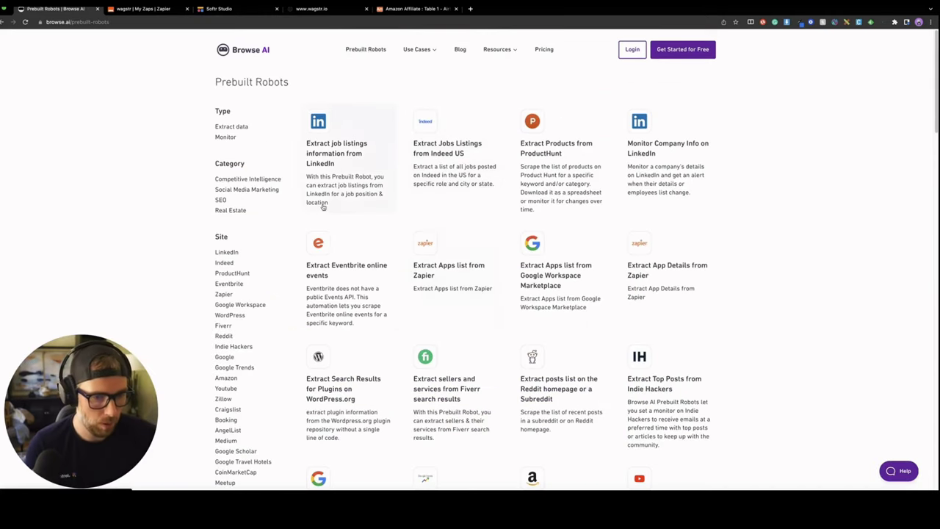
pyautogui.scroll(-2, 323, 207)
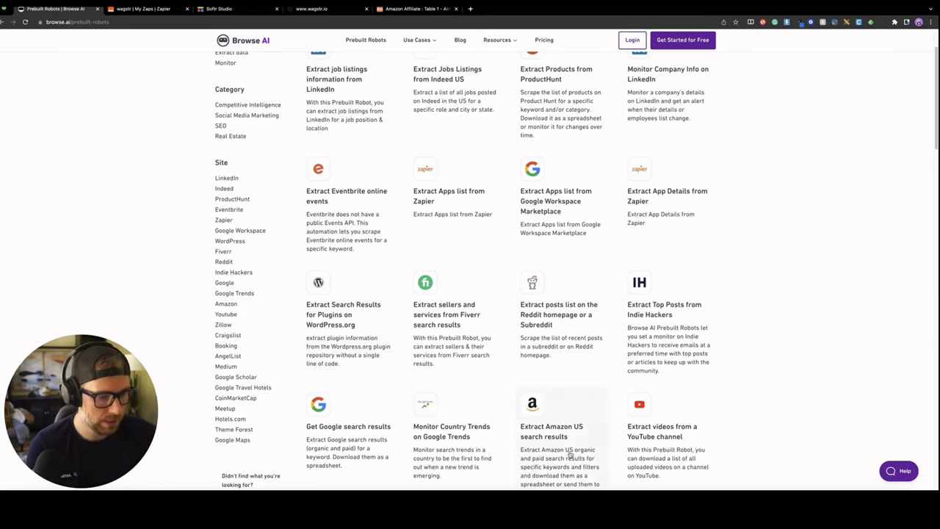
pyautogui.scroll(-1, 570, 455)
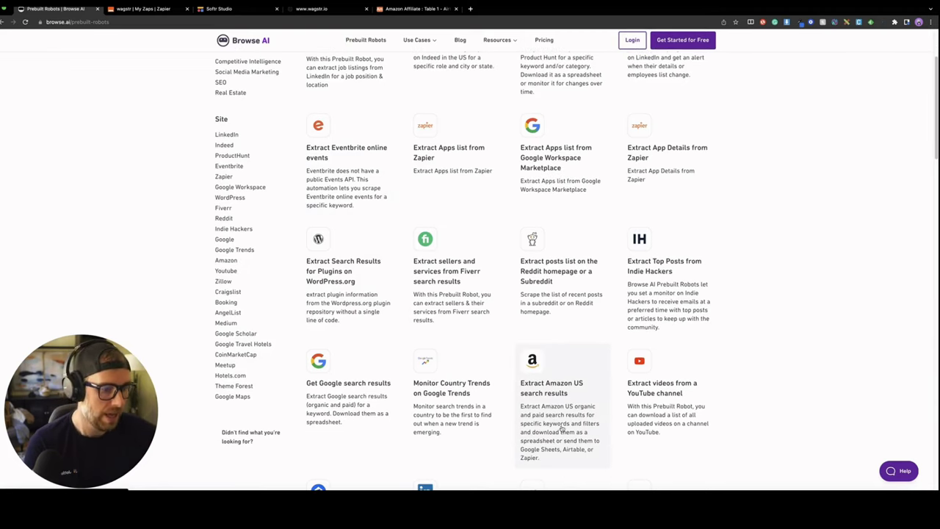
pyautogui.scroll(3, 554, 228)
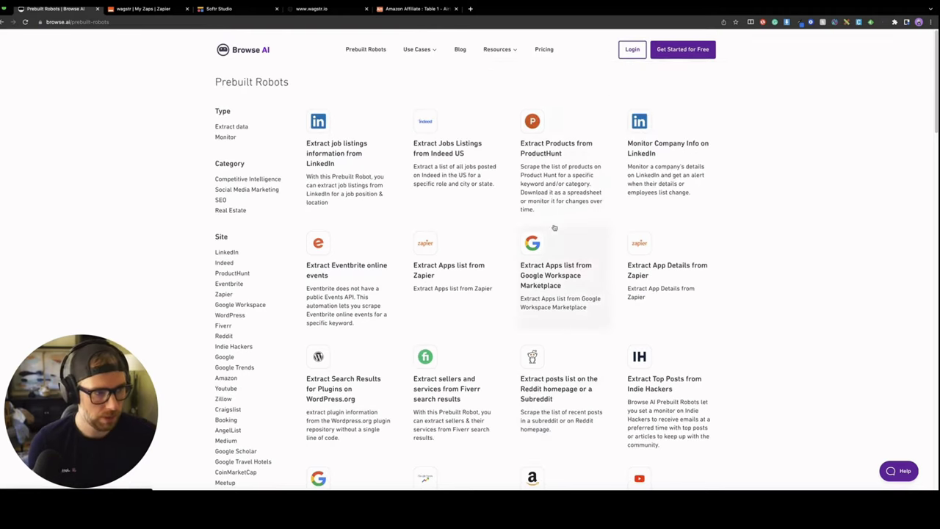
# Step: Log in to the Browse AI dashboard with the first listed Google account
pyautogui.click(632, 53)
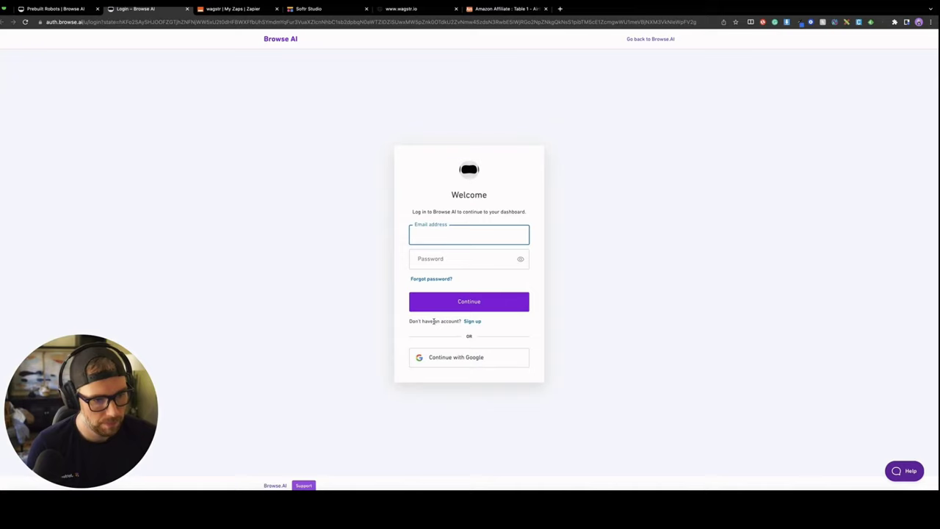
pyautogui.click(459, 357)
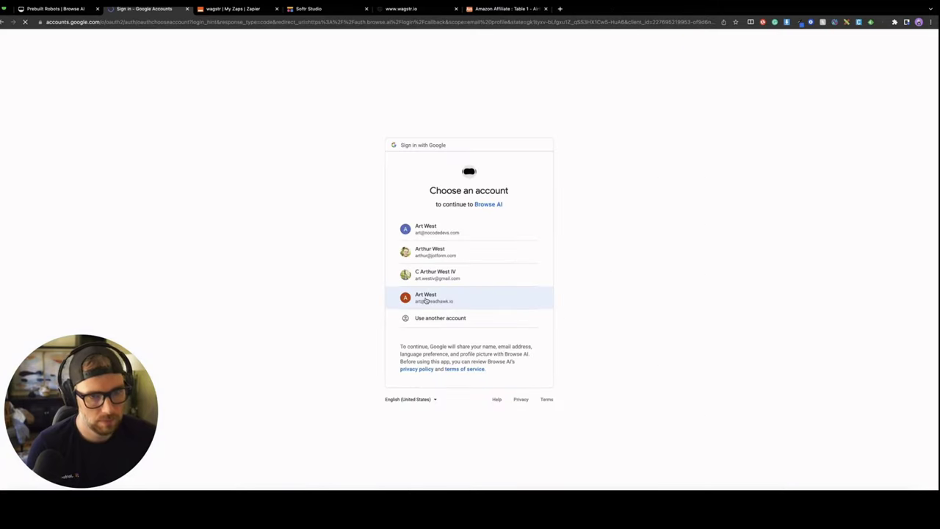
pyautogui.click(436, 233)
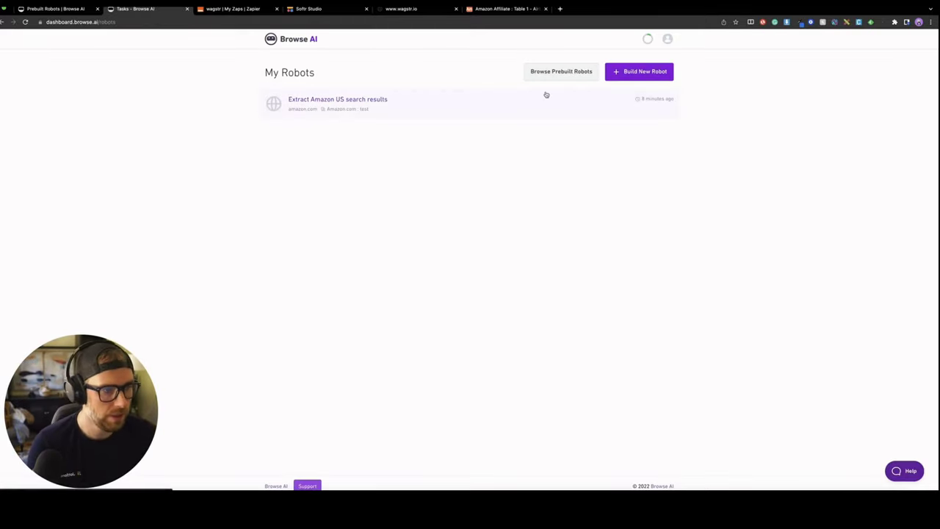
# Step: View the new-robot categories and the prebuilt robots catalogue, and return to the My Robots list
pyautogui.click(661, 74)
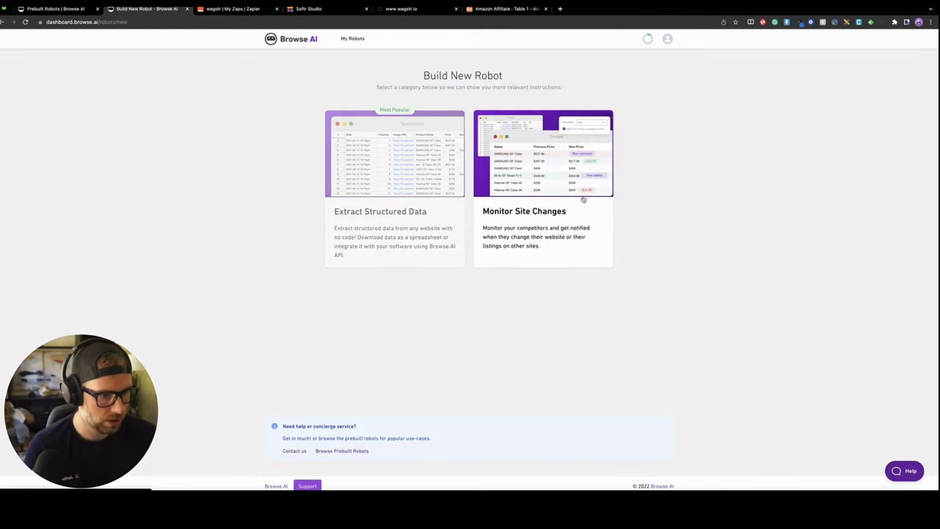
pyautogui.click(344, 451)
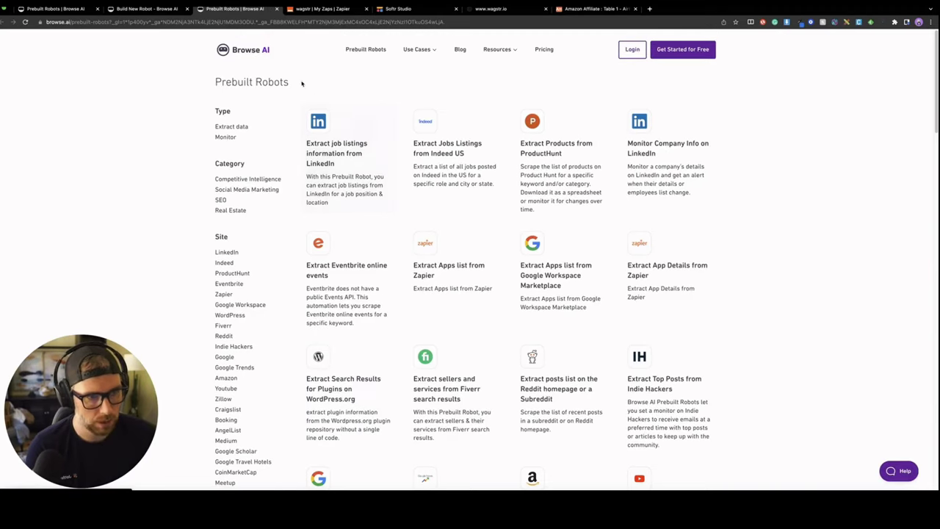
pyautogui.click(151, 9)
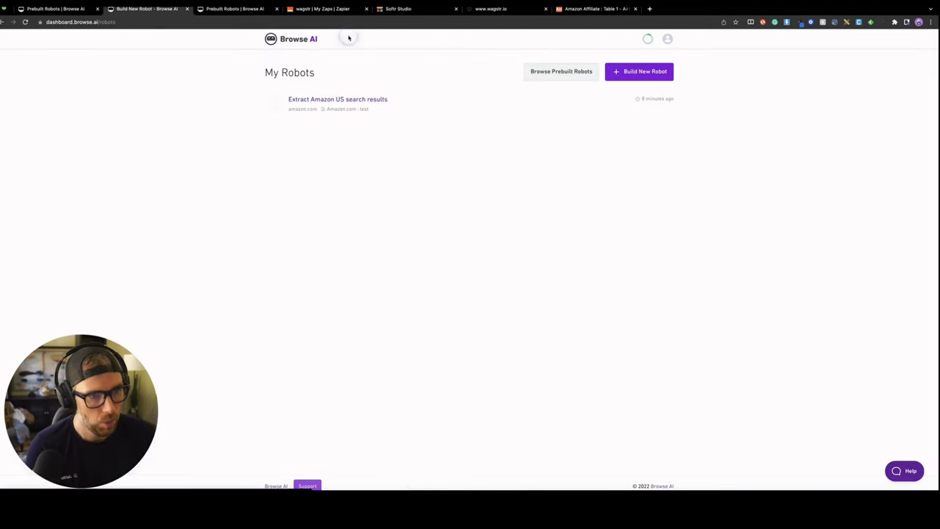
# Step: Open the Extract Amazon US search results robot and look through its task history
pyautogui.click(341, 100)
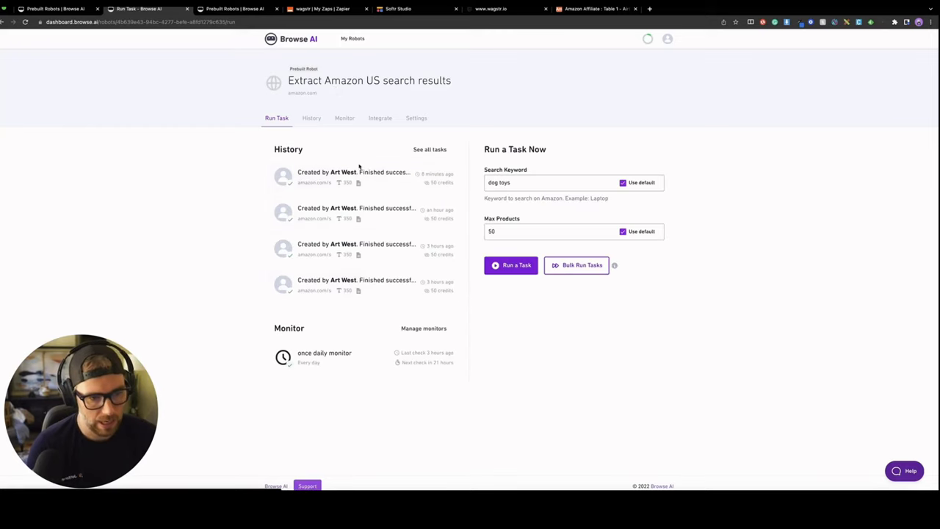
pyautogui.click(312, 122)
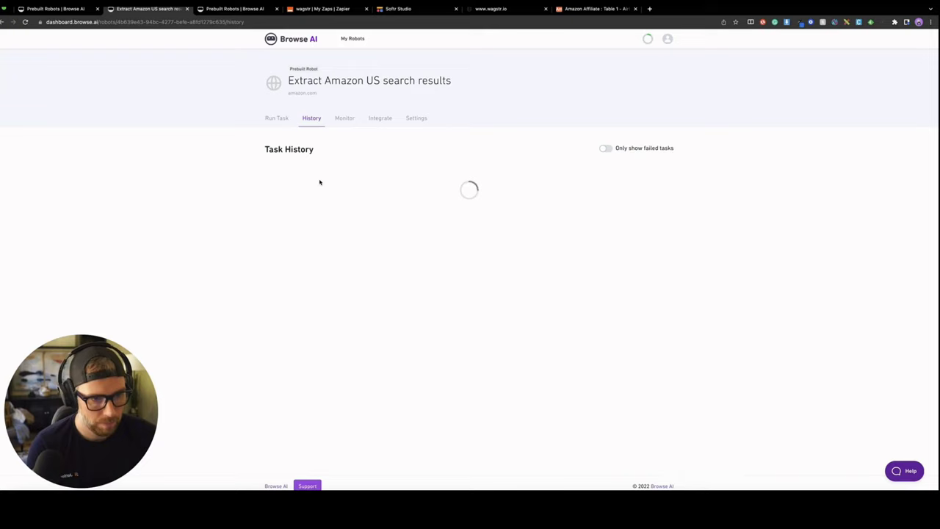
pyautogui.scroll(-3, 411, 198)
pyautogui.scroll(-3, 386, 189)
pyautogui.scroll(6, 386, 189)
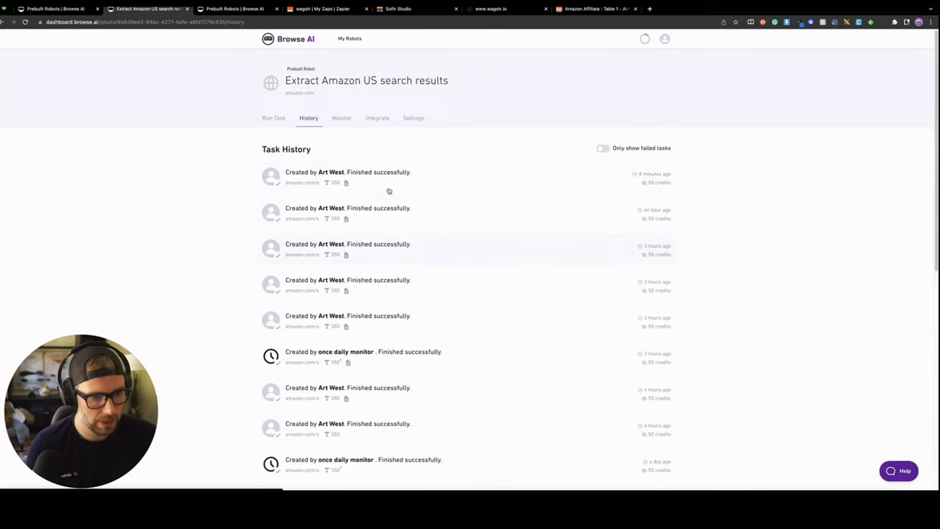
# Step: Open the robot's once daily monitor for editing, review its schedule and inputs, and save it
pyautogui.click(343, 118)
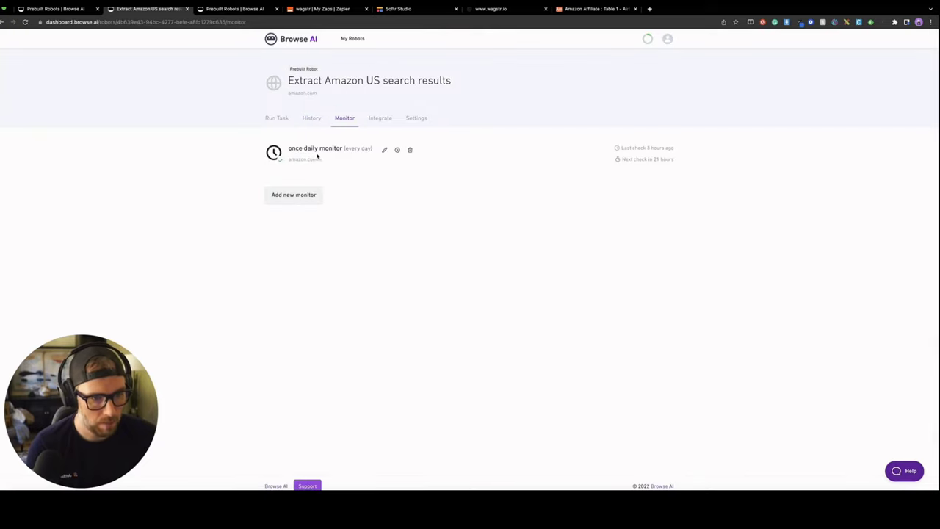
pyautogui.click(384, 150)
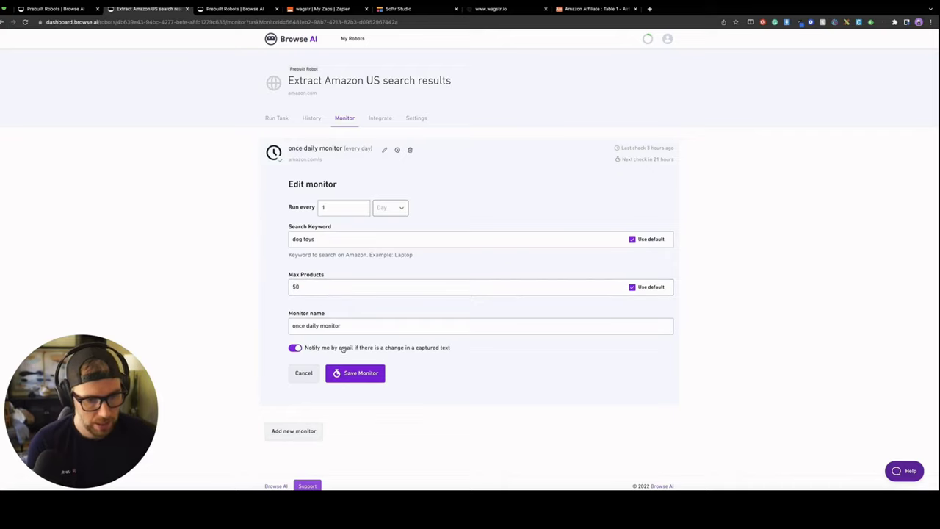
pyautogui.click(351, 372)
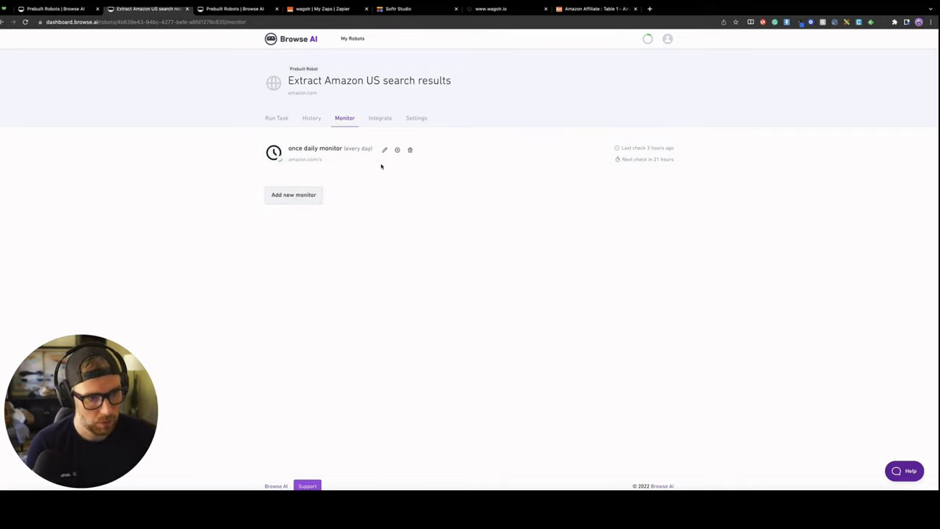
# Step: Review the robot's integration options, settings and task-run form
pyautogui.click(386, 121)
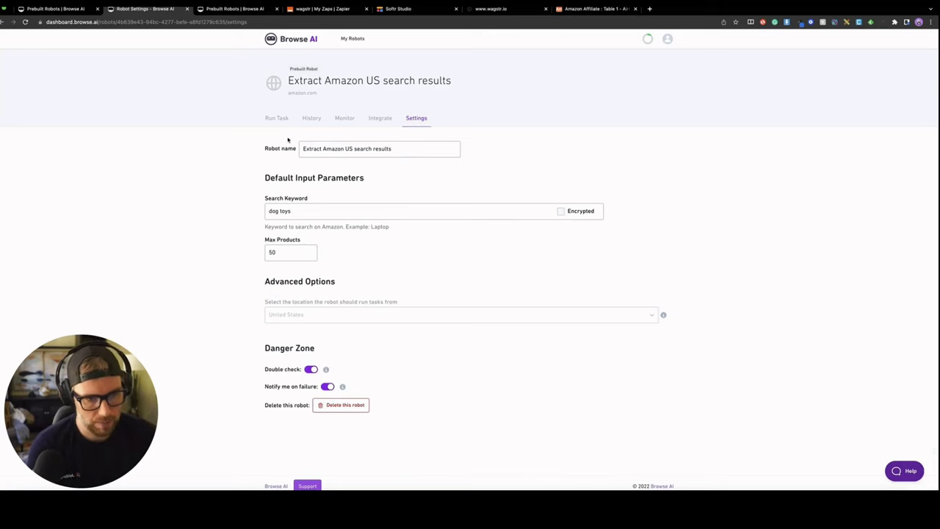
pyautogui.click(262, 118)
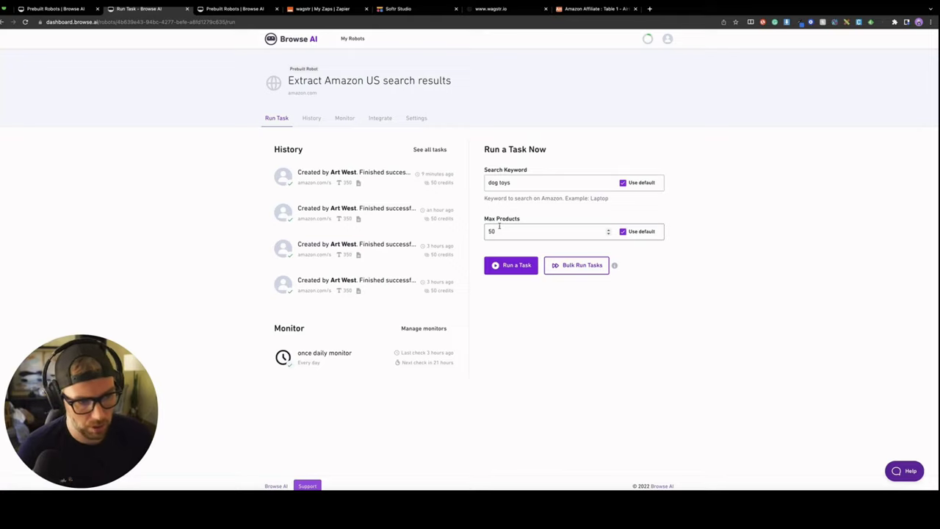
# Step: Open the most recent task in the robot's history and examine its extracted product list
pyautogui.click(313, 120)
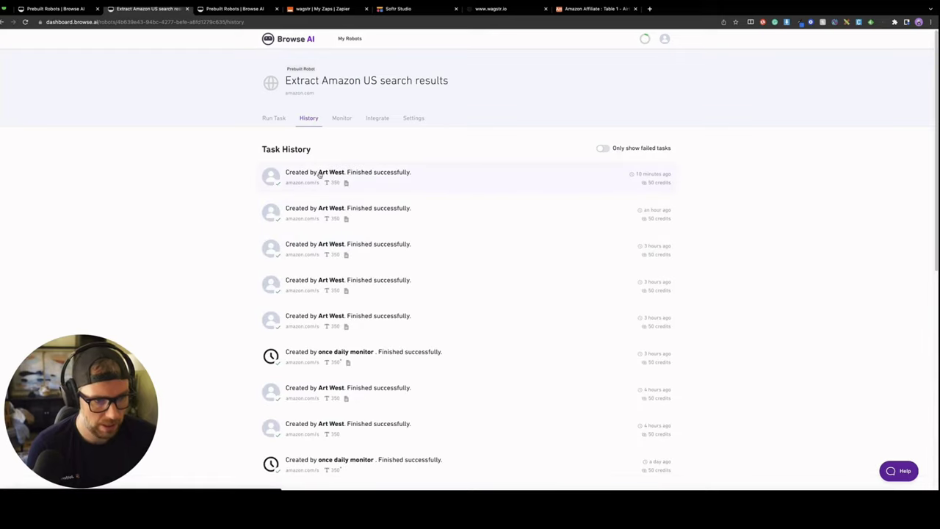
pyautogui.click(319, 175)
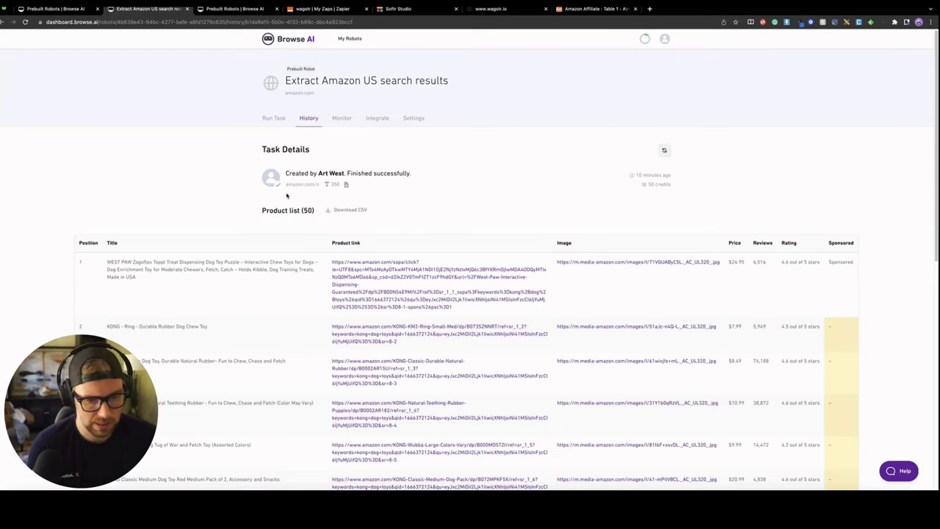
pyautogui.scroll(-3, 287, 194)
pyautogui.scroll(1, 272, 220)
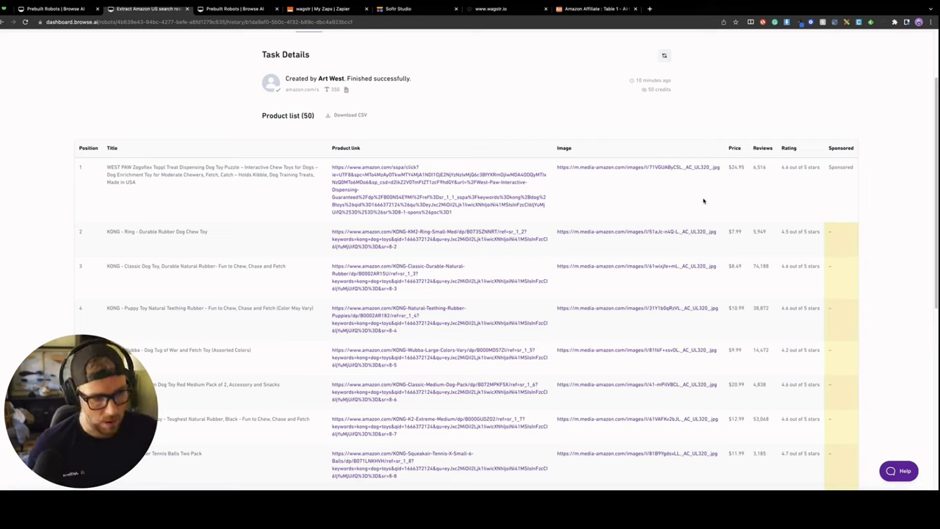
pyautogui.scroll(3, 395, 145)
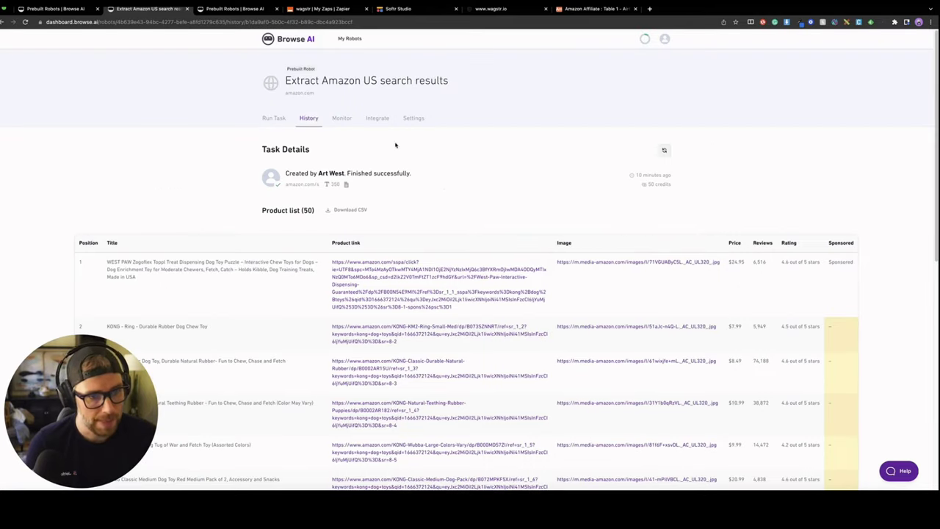
# Step: Open the robot's Google Sheets integration and examine the product rows in the linked "amazon data" spreadsheet
pyautogui.click(376, 117)
pyautogui.click(331, 196)
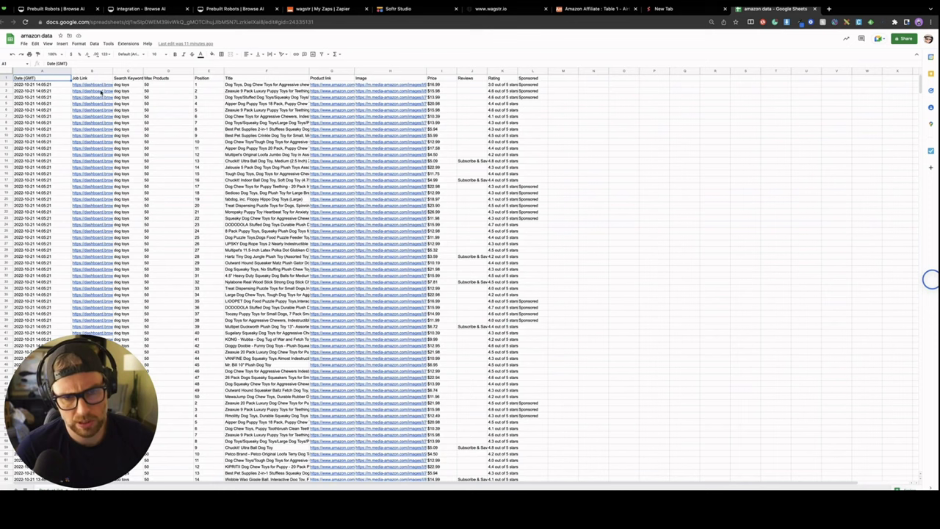
pyautogui.moveTo(102, 89)
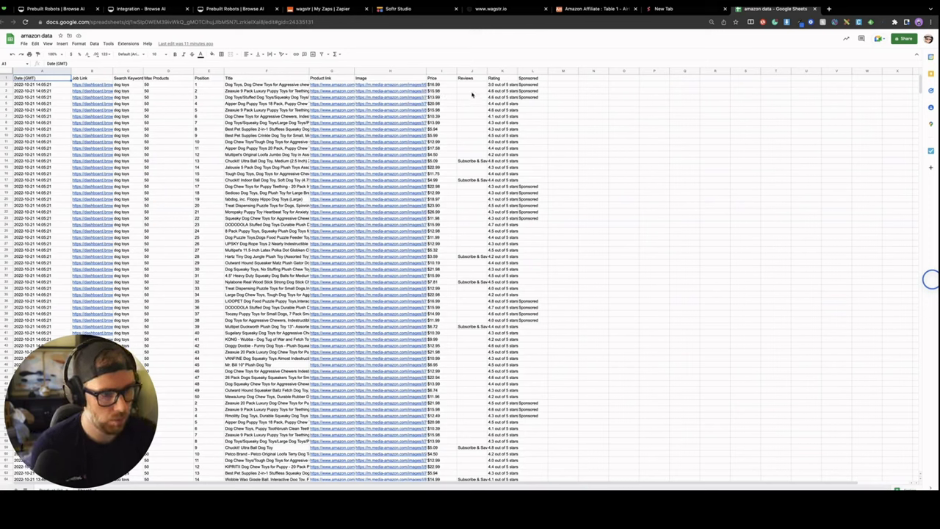
pyautogui.scroll(-5, 464, 153)
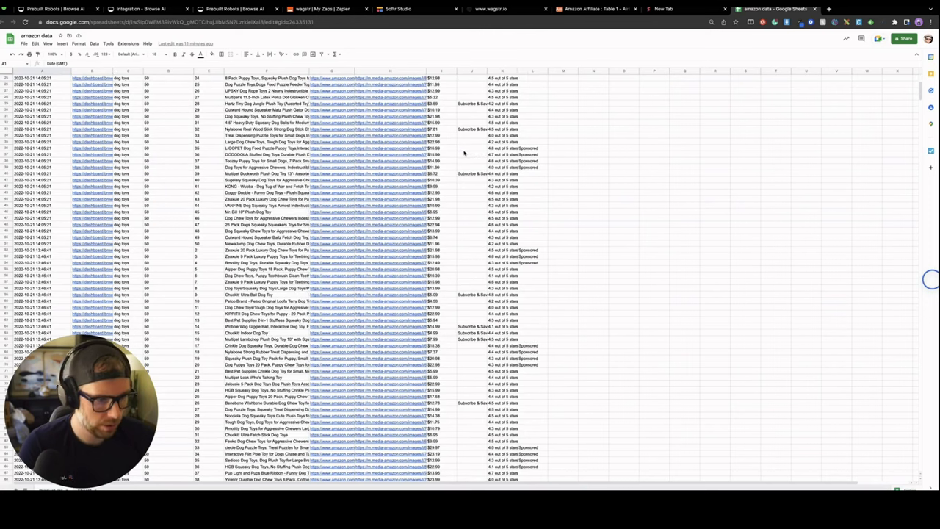
pyautogui.scroll(-20, 464, 153)
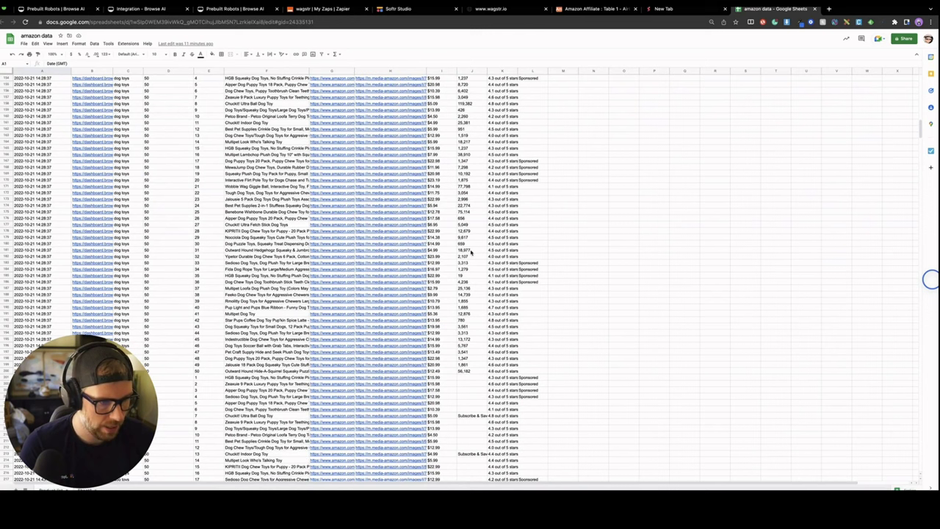
pyautogui.scroll(4, 454, 222)
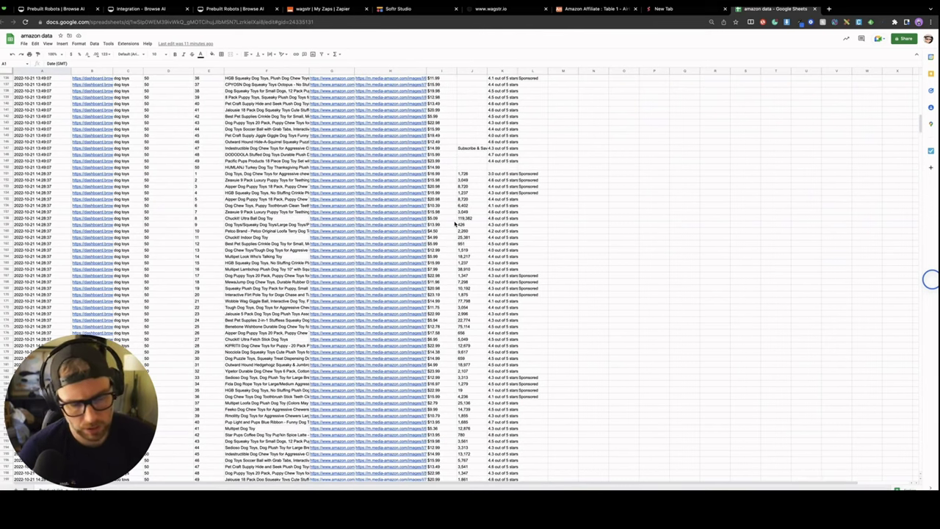
pyautogui.scroll(20, 455, 221)
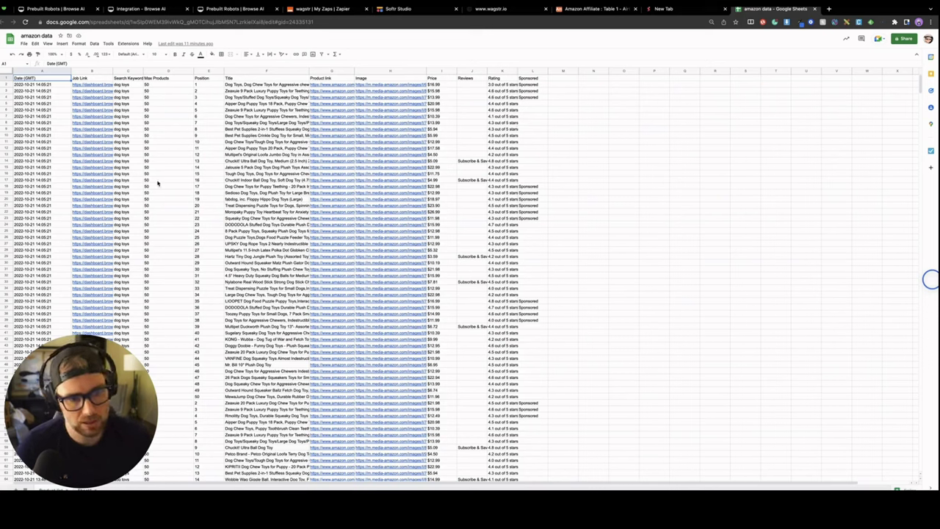
pyautogui.scroll(-15, 158, 183)
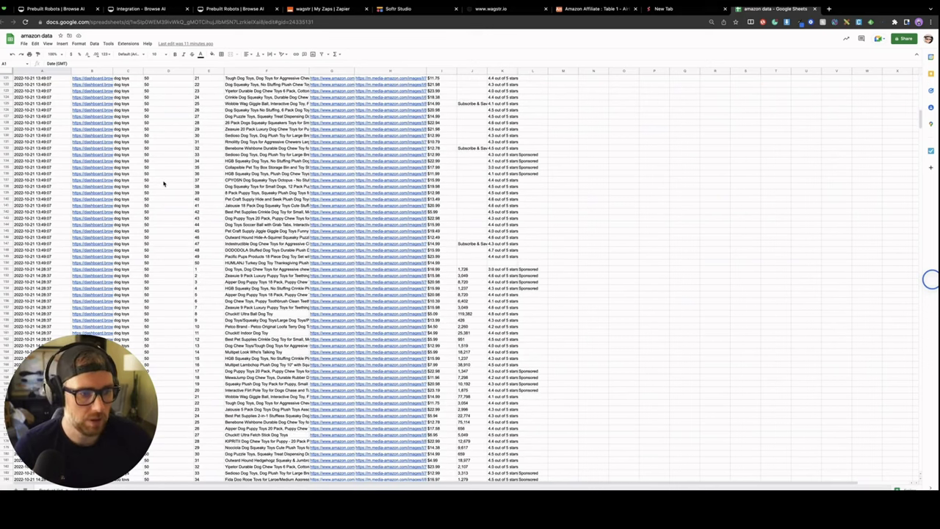
pyautogui.scroll(-12, 163, 183)
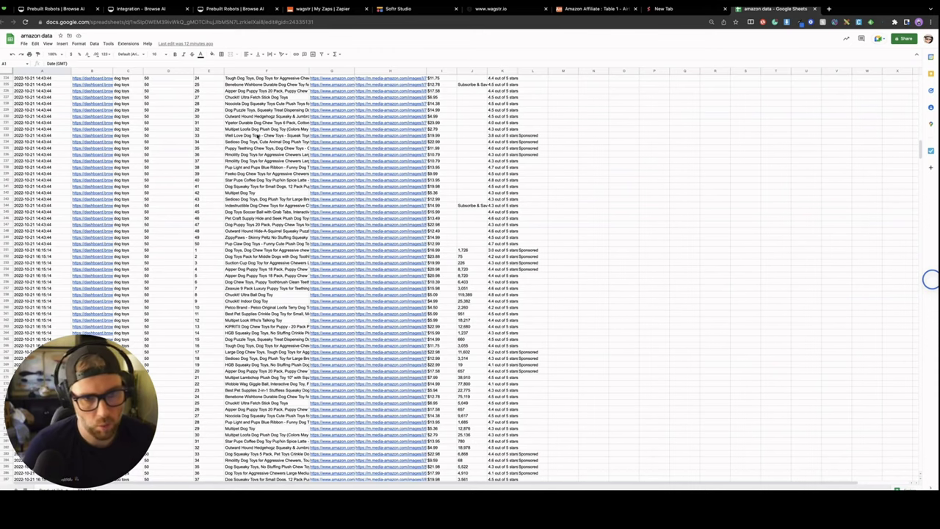
# Step: Switch back to the Browse AI robot and open its task-run form
pyautogui.click(147, 9)
pyautogui.scroll(3, 269, 117)
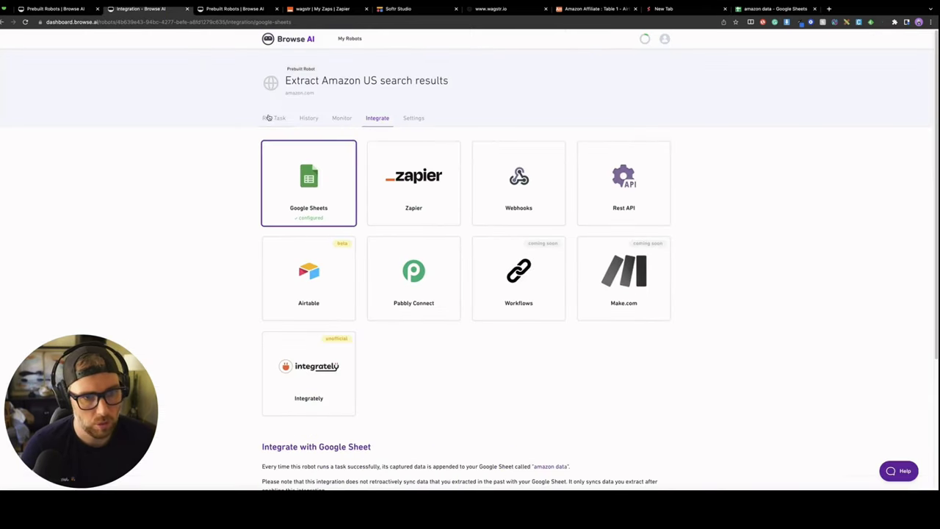
pyautogui.click(272, 118)
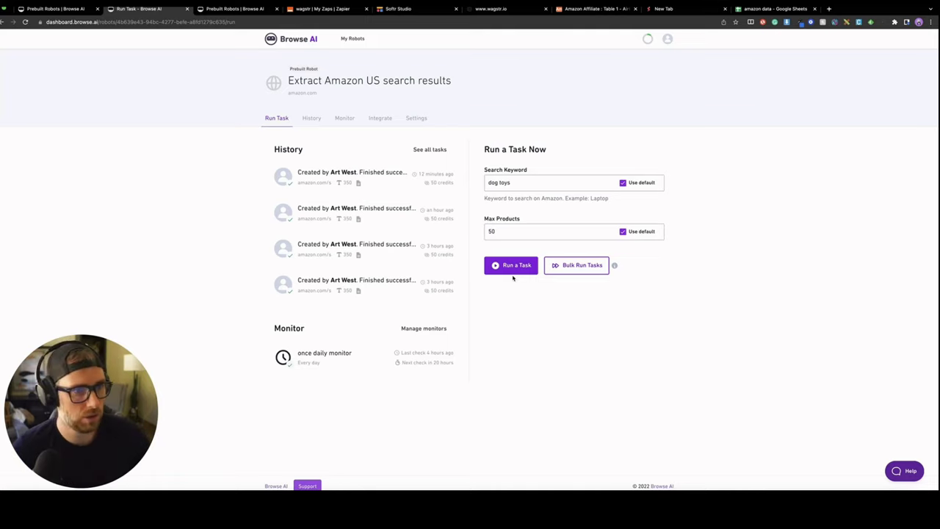
# Step: Switch to Zapier and open the "amazon affiliate transfer" Zap in the wagstr folder
pyautogui.click(385, 12)
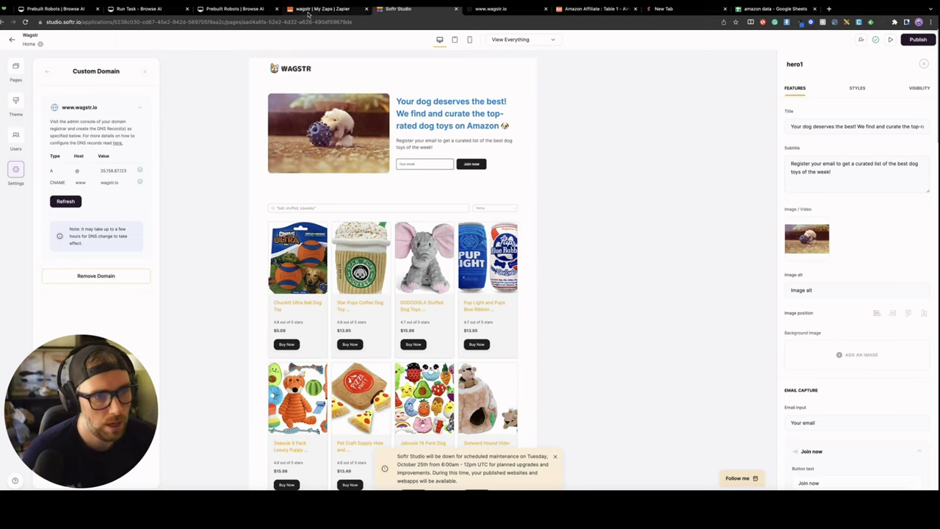
pyautogui.click(309, 10)
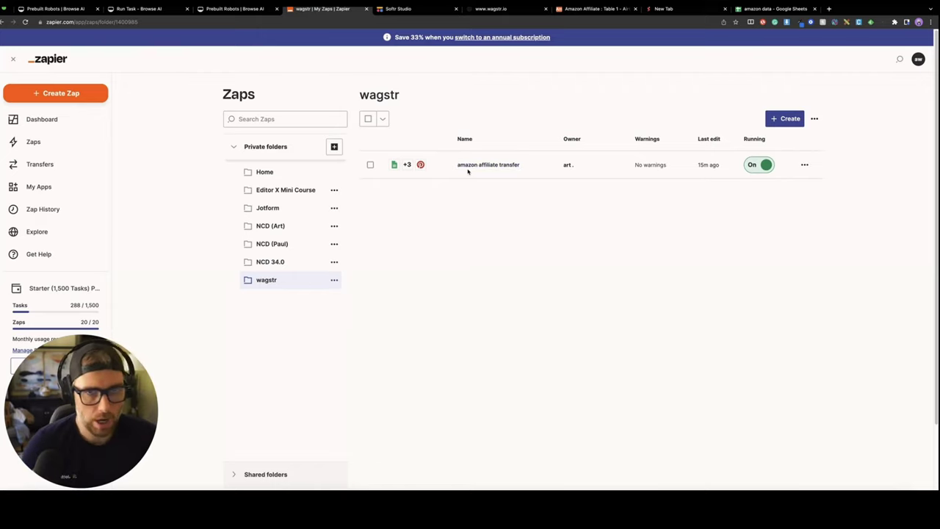
pyautogui.click(485, 165)
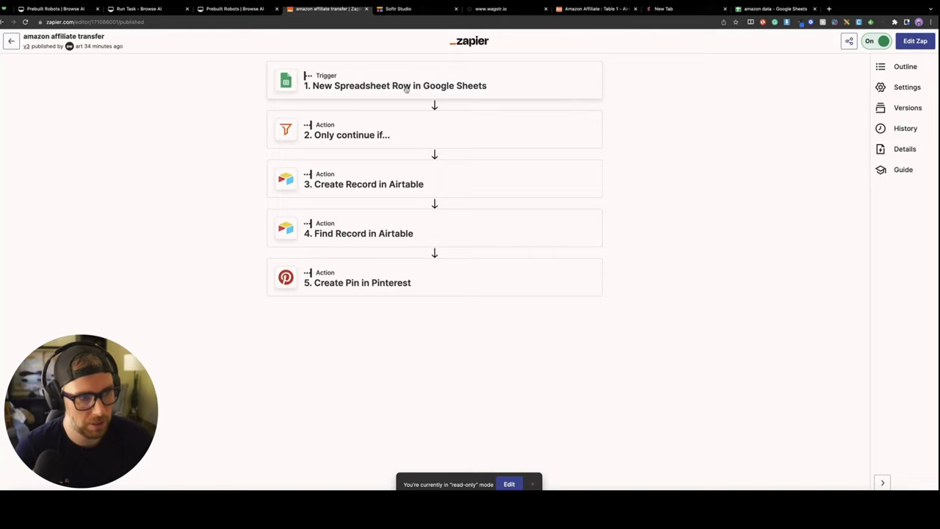
# Step: Examine the product rows in the "amazon data" spreadsheet and return to the Zap to view its filter condition
pyautogui.click(768, 9)
pyautogui.scroll(-5, 328, 163)
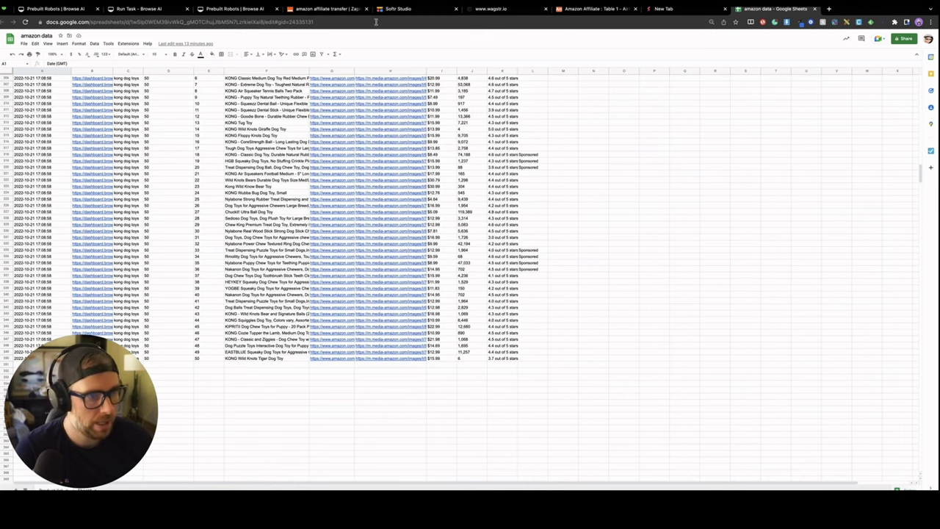
pyautogui.click(334, 9)
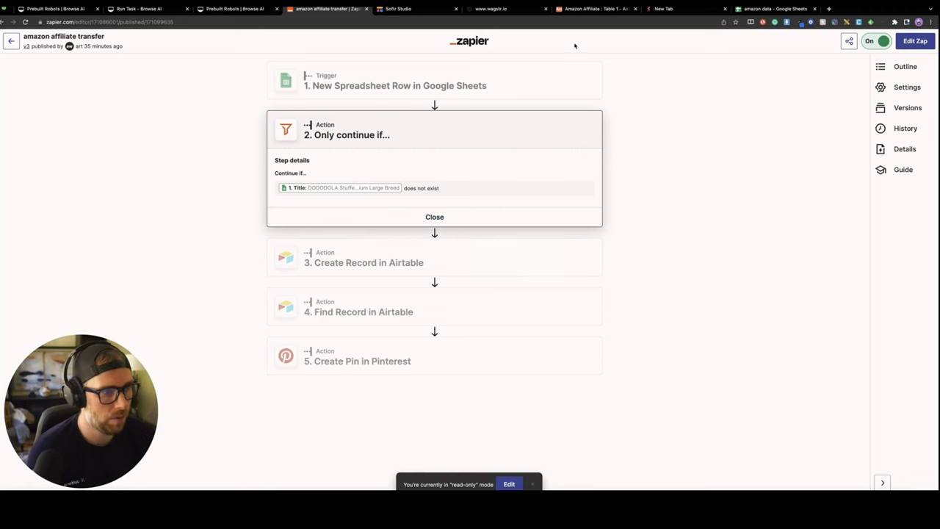
# Step: Switch to the Amazon Affiliate base in Airtable and look through the product records in Table 1
pyautogui.click(587, 9)
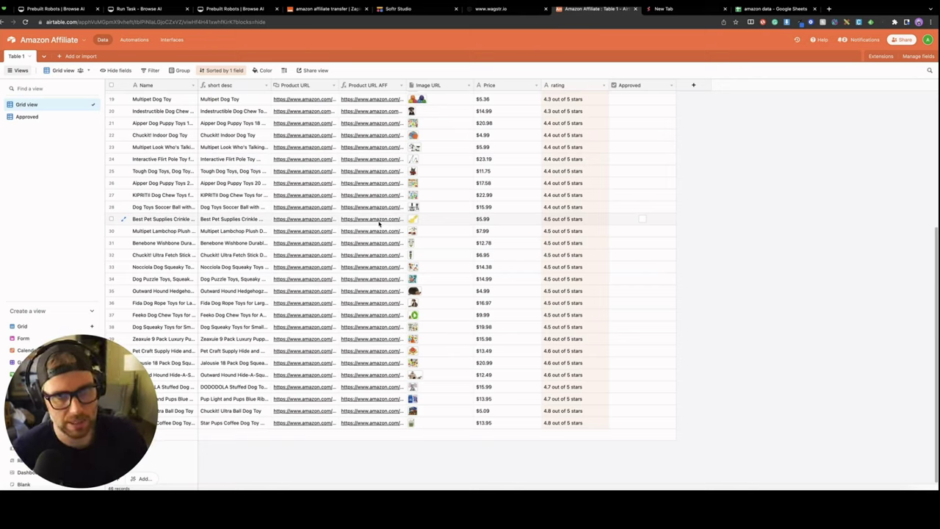
pyautogui.scroll(5, 379, 223)
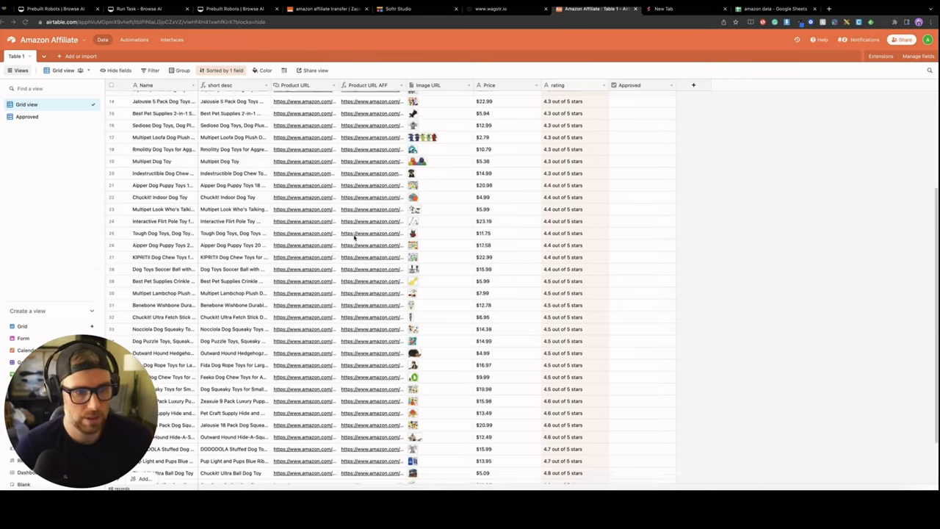
pyautogui.scroll(-10, 354, 237)
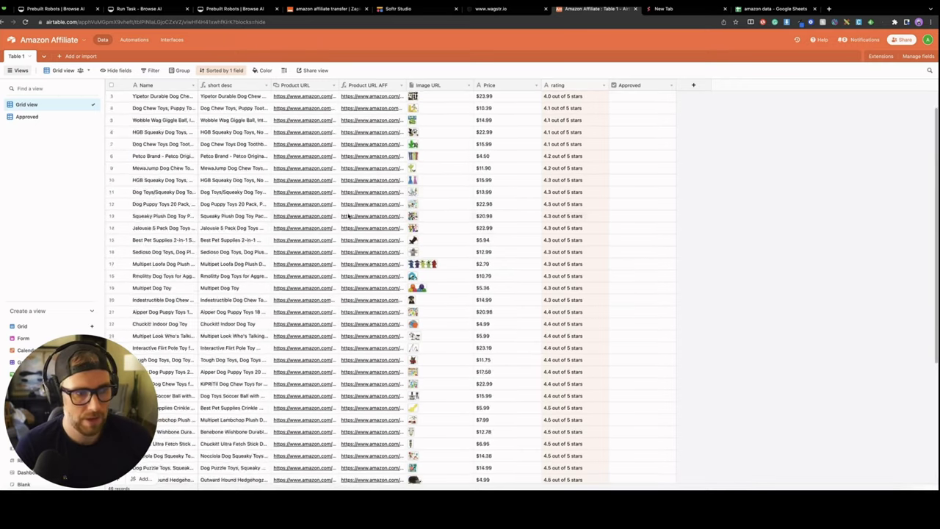
pyautogui.scroll(10, 351, 224)
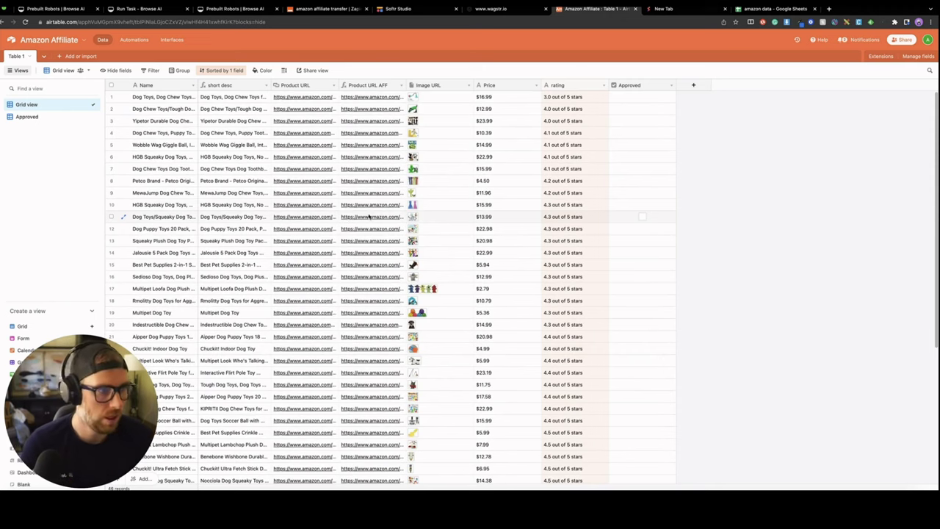
# Step: Return to the Zap, open it for editing and review the spreadsheet and worksheet set for its Google Sheets trigger
pyautogui.click(325, 9)
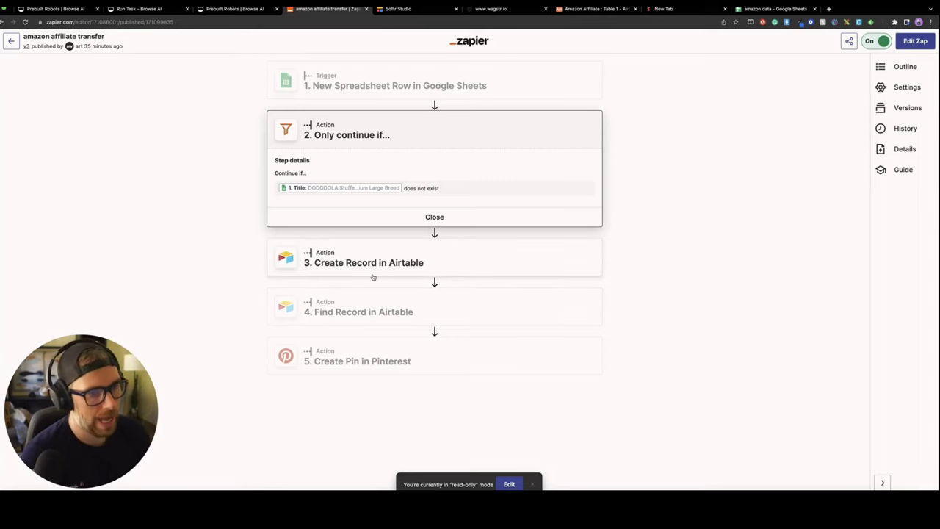
pyautogui.click(375, 83)
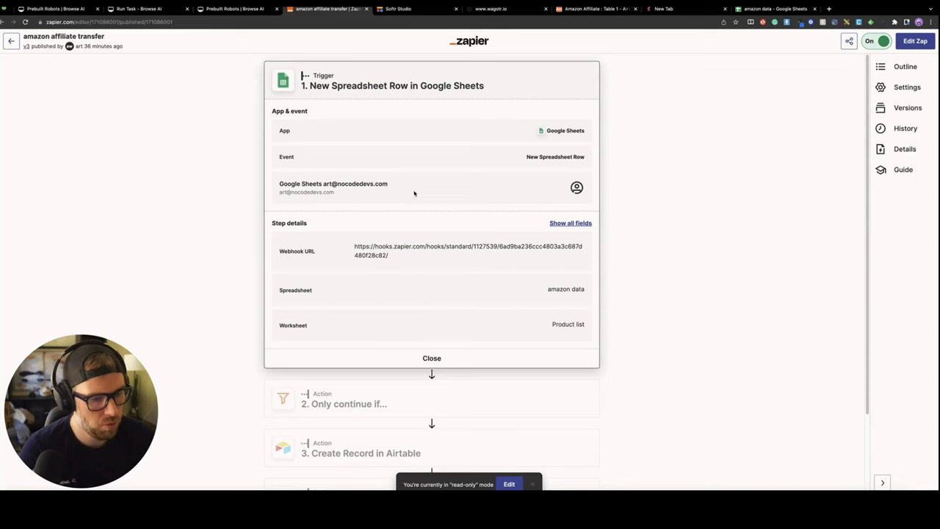
pyautogui.click(519, 486)
pyautogui.click(320, 128)
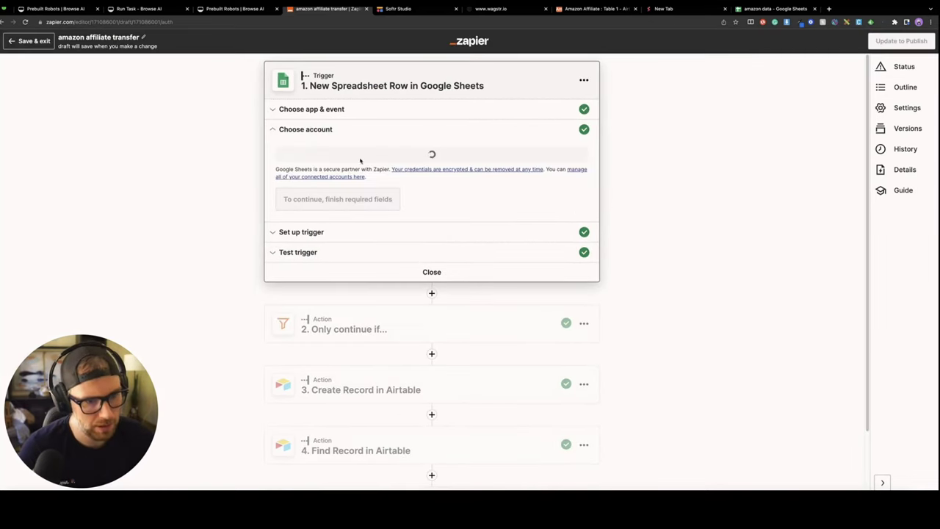
pyautogui.click(312, 244)
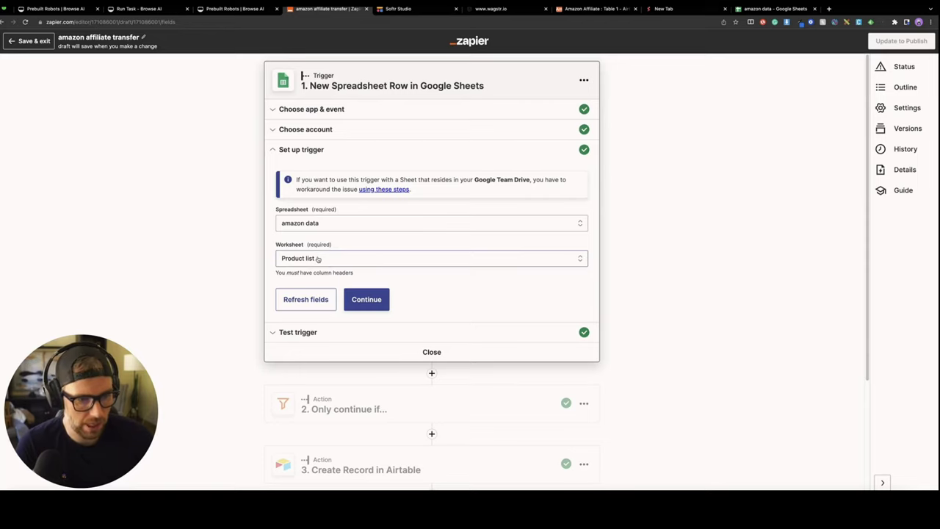
# Step: Open the setup of the Create Record in Airtable action to view its base, table and field mappings
pyautogui.scroll(-4, 318, 257)
pyautogui.click(352, 314)
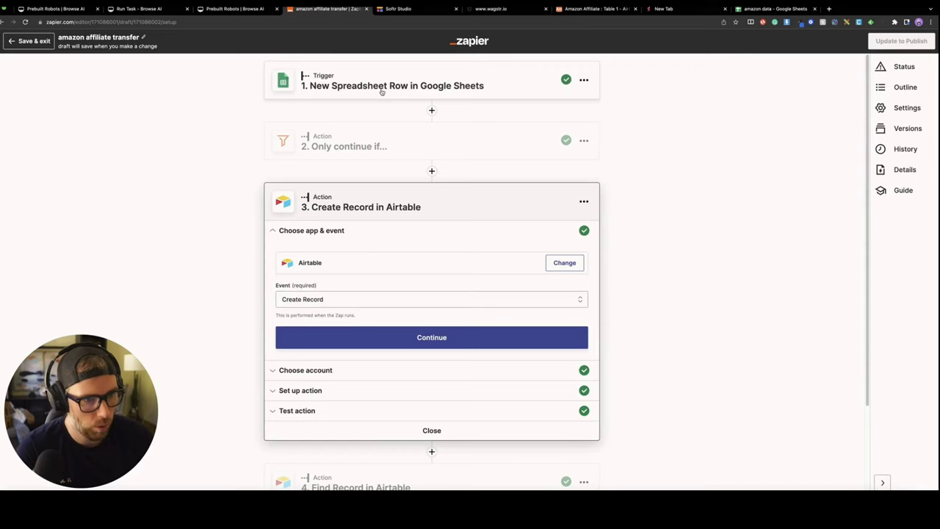
pyautogui.click(307, 392)
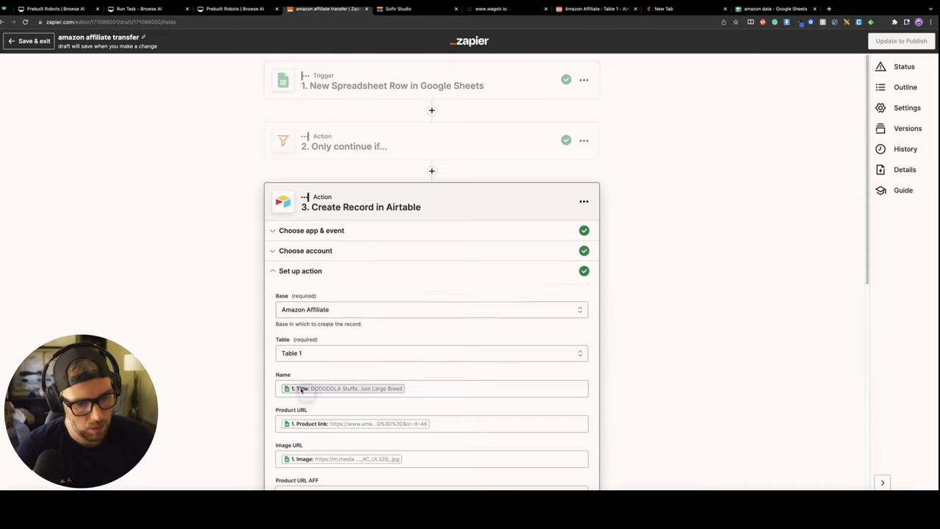